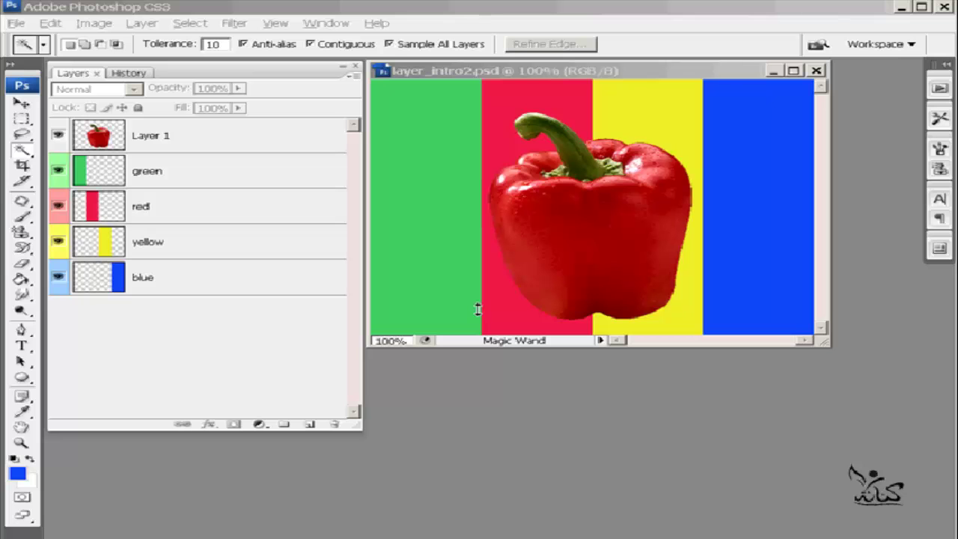
Merge Down the green, yellow and red stripe layers in turn into the blue layer
{"action": "left_click", "coordinate": [237, 172]}
{"action": "right_click", "coordinate": [240, 173]}
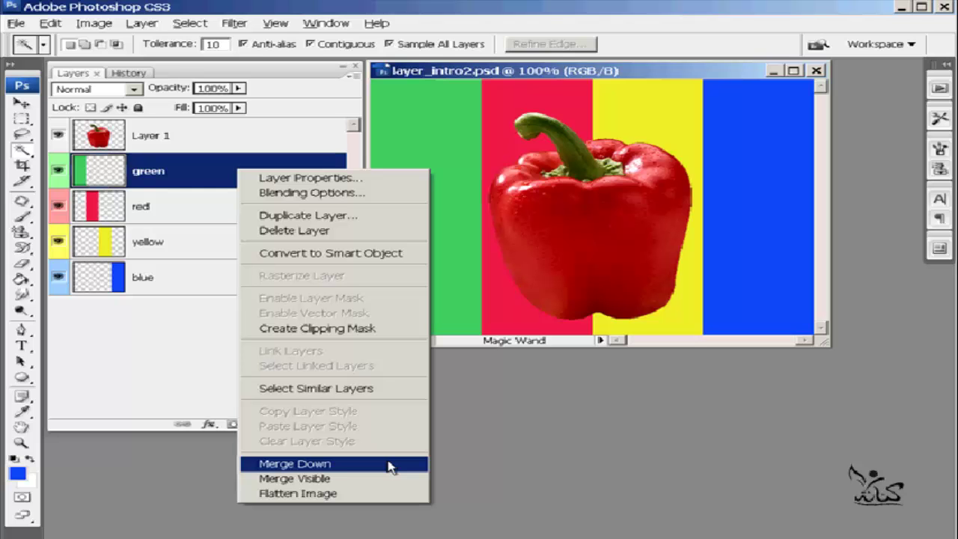
{"action": "left_click", "coordinate": [388, 462]}
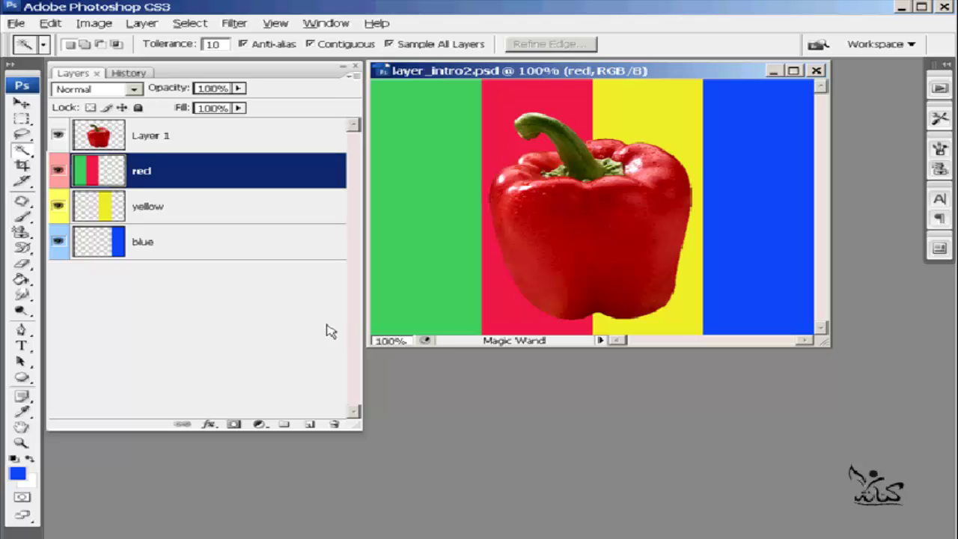
{"action": "left_click", "coordinate": [257, 206]}
{"action": "right_click", "coordinate": [258, 208]}
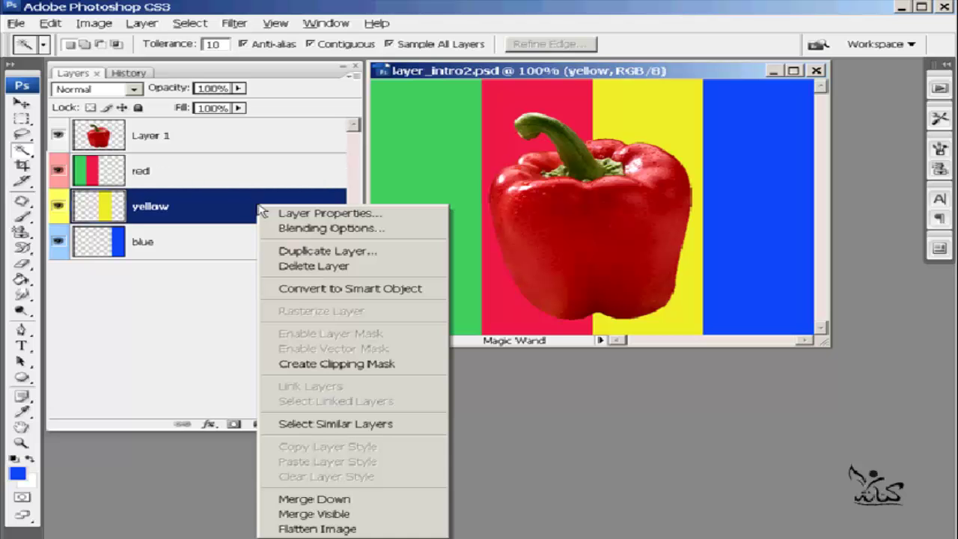
{"action": "left_click", "coordinate": [395, 503]}
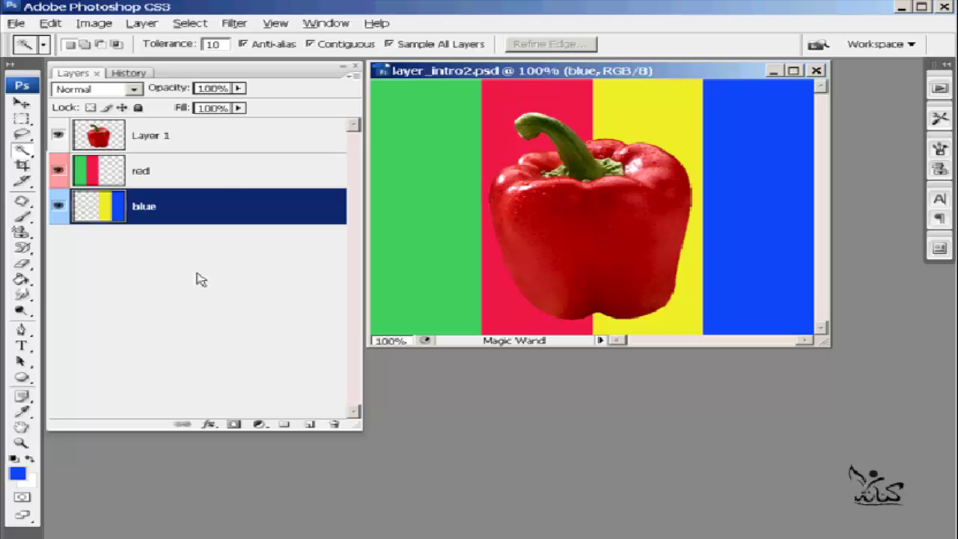
{"action": "right_click", "coordinate": [221, 173]}
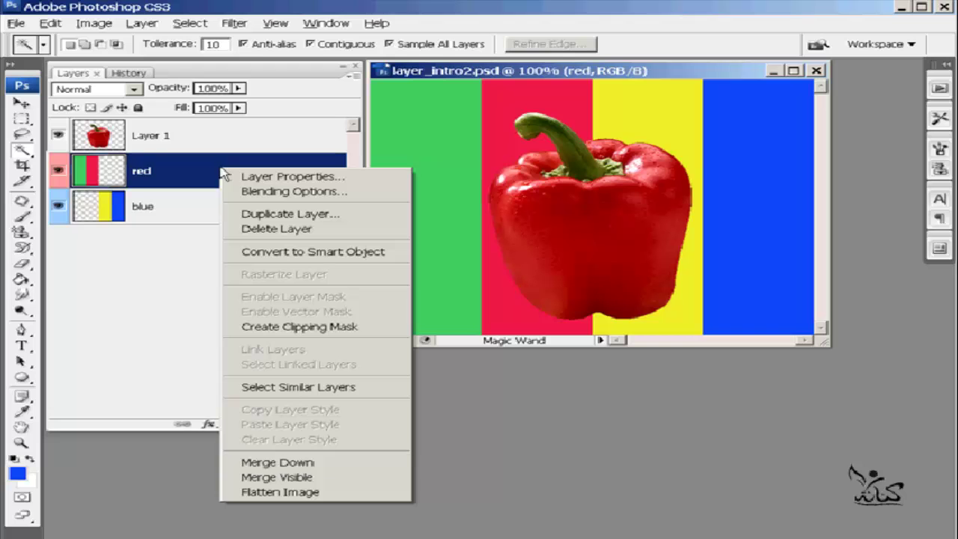
{"action": "left_click", "coordinate": [342, 470]}
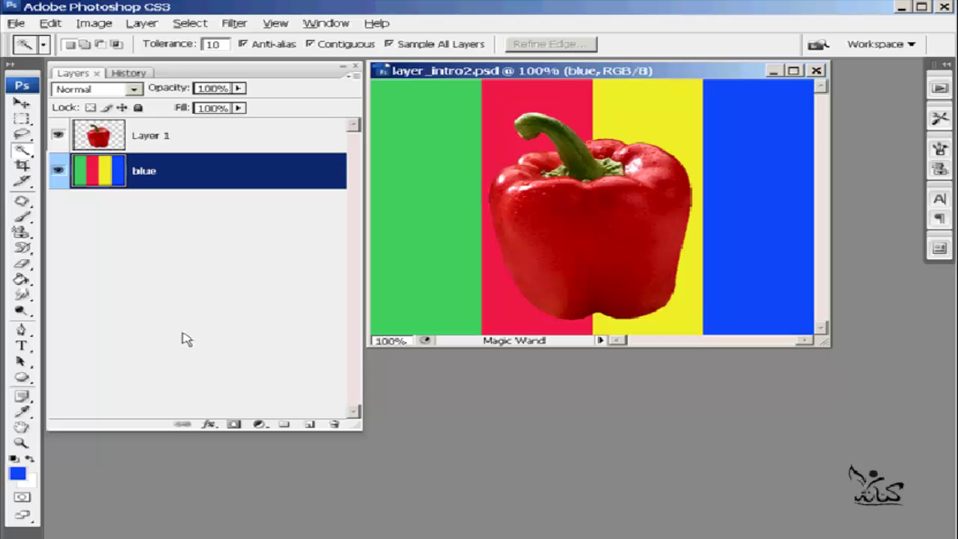
Revert to History Snapshot 1 to get back the separate stripe layers
{"action": "left_click", "coordinate": [129, 73]}
{"action": "left_click", "coordinate": [124, 114]}
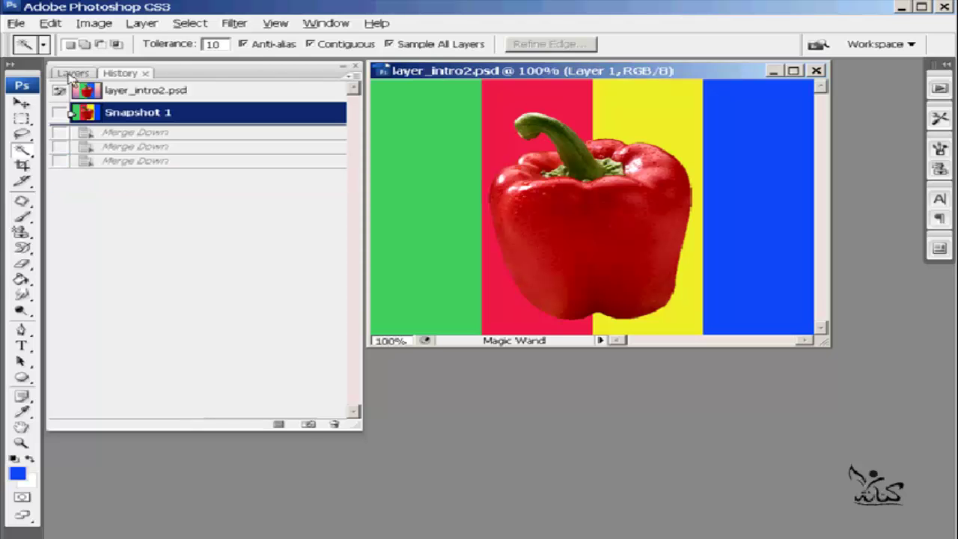
{"action": "left_click", "coordinate": [71, 73]}
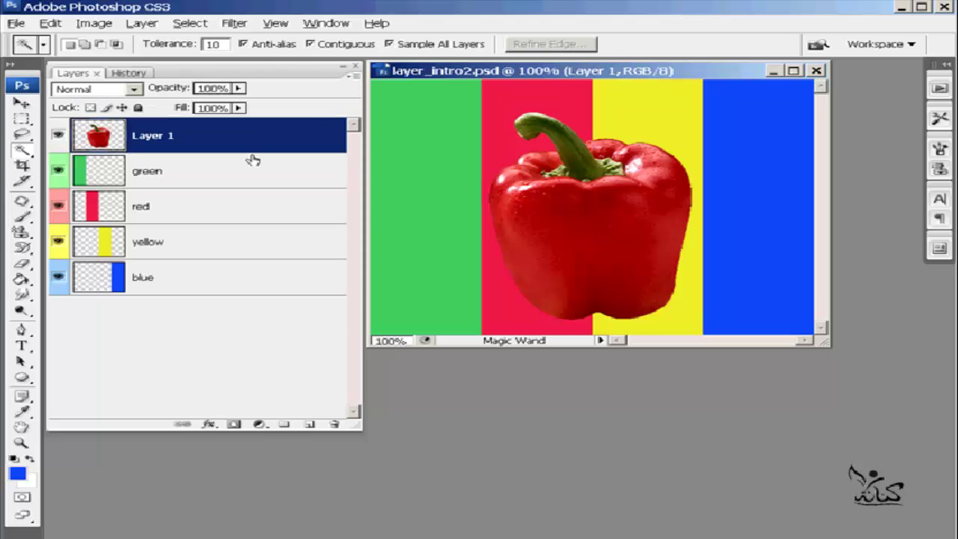
{"action": "left_click", "coordinate": [173, 337]}
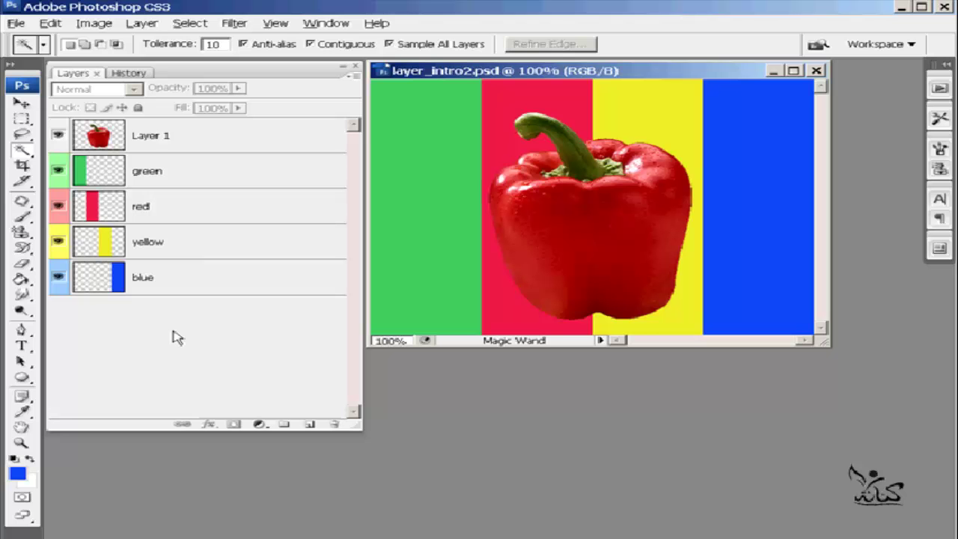
Merge Visible from Layer 1, combining all visible layers into one
{"action": "left_click", "coordinate": [247, 139]}
{"action": "right_click", "coordinate": [254, 138]}
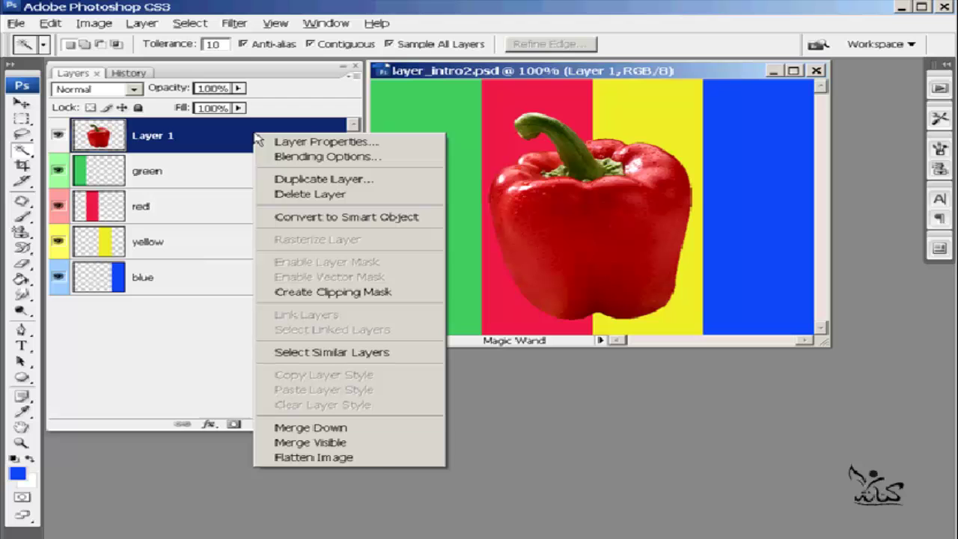
{"action": "left_click", "coordinate": [388, 447]}
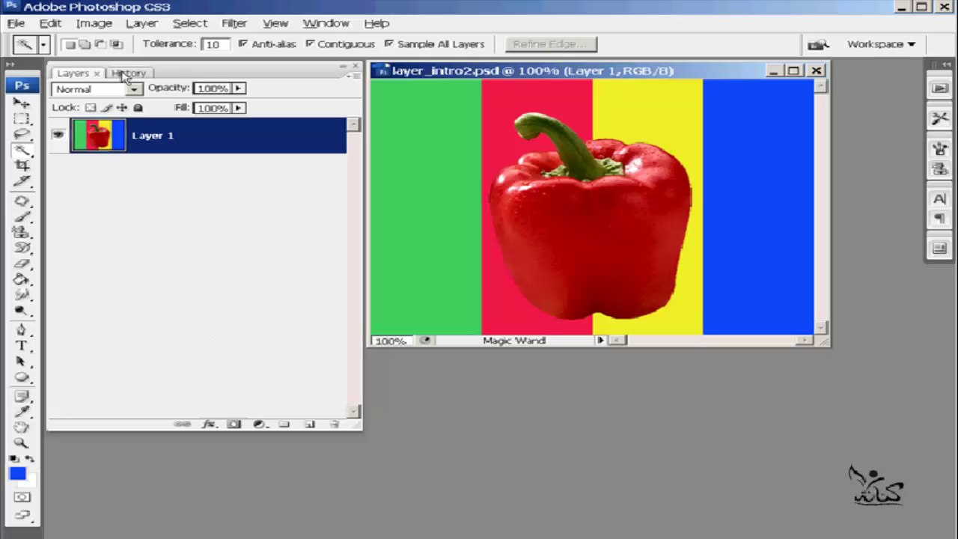
Undo the merge by reverting to Snapshot 1 and return to the Layers list
{"action": "left_click", "coordinate": [126, 73]}
{"action": "left_click", "coordinate": [122, 113]}
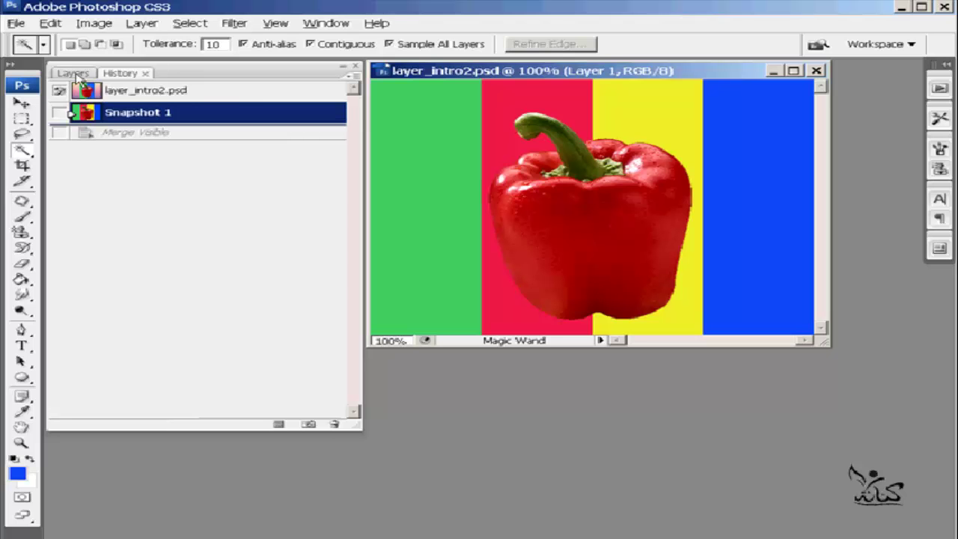
{"action": "left_click", "coordinate": [73, 73]}
{"action": "left_click", "coordinate": [217, 335]}
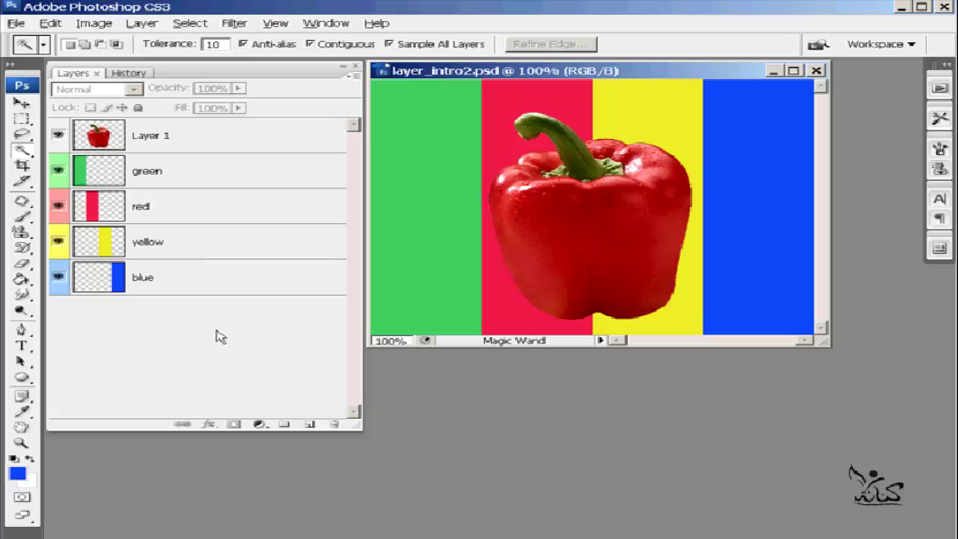
Flatten the image from Layer 1 into a single Background layer
{"action": "left_click", "coordinate": [214, 137]}
{"action": "right_click", "coordinate": [215, 137]}
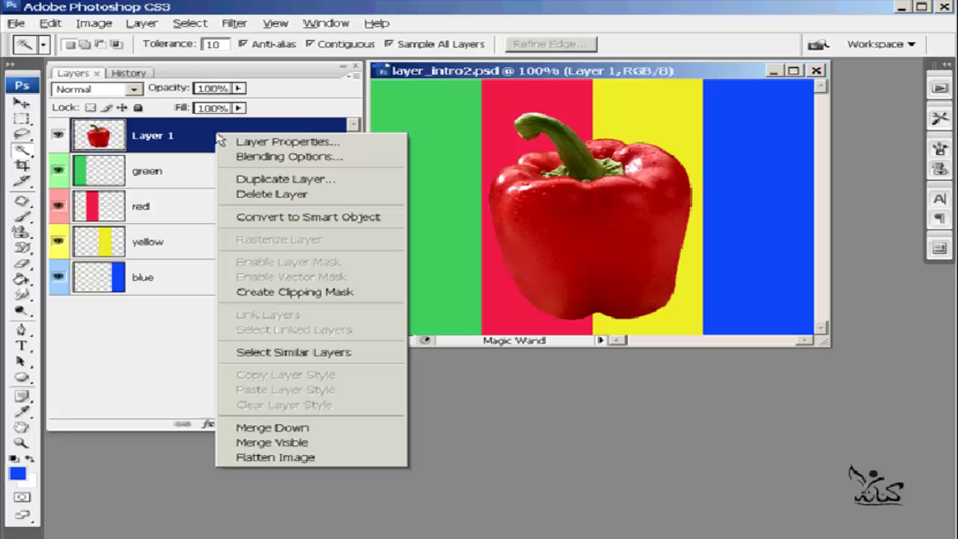
{"action": "left_click", "coordinate": [402, 459]}
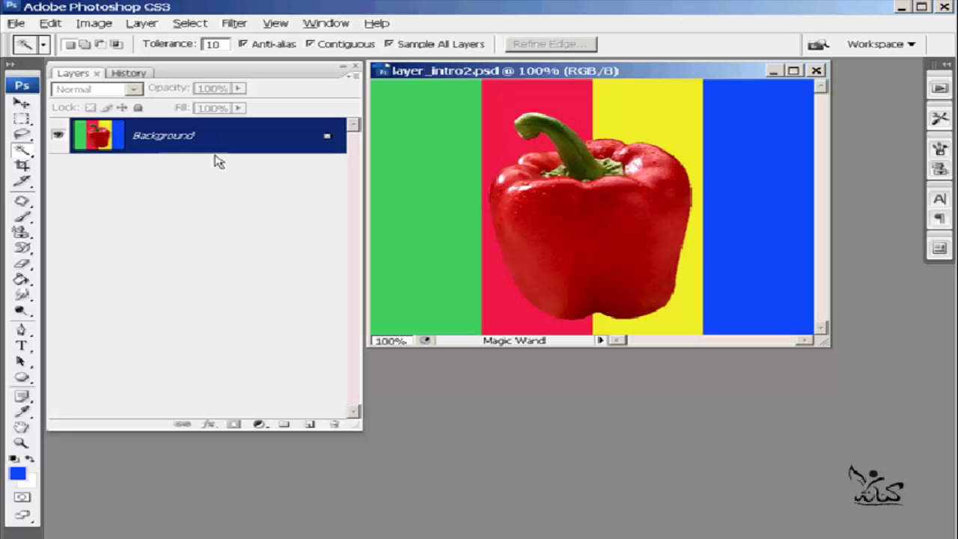
Undo the flatten by reverting to Snapshot 1 and return to the Layers list
{"action": "left_click", "coordinate": [147, 75]}
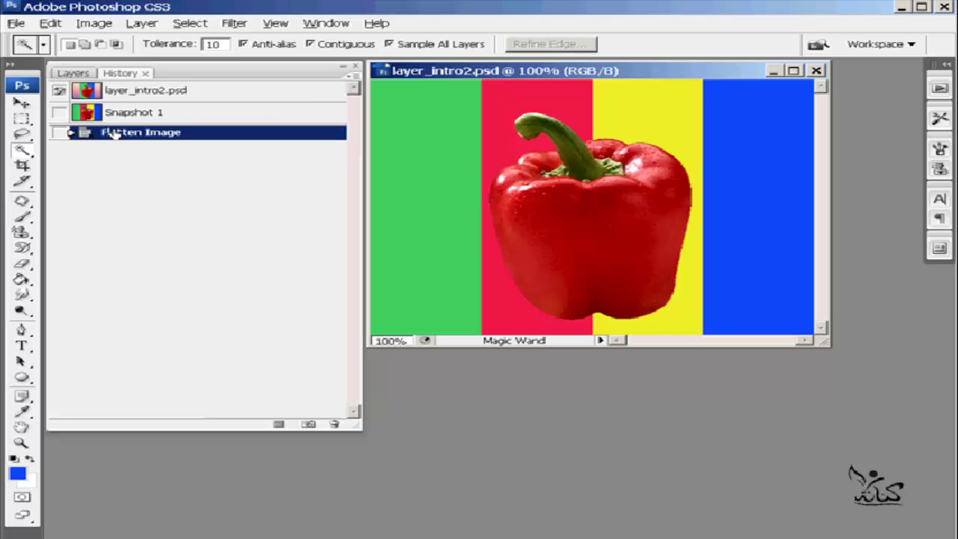
{"action": "left_click", "coordinate": [121, 114]}
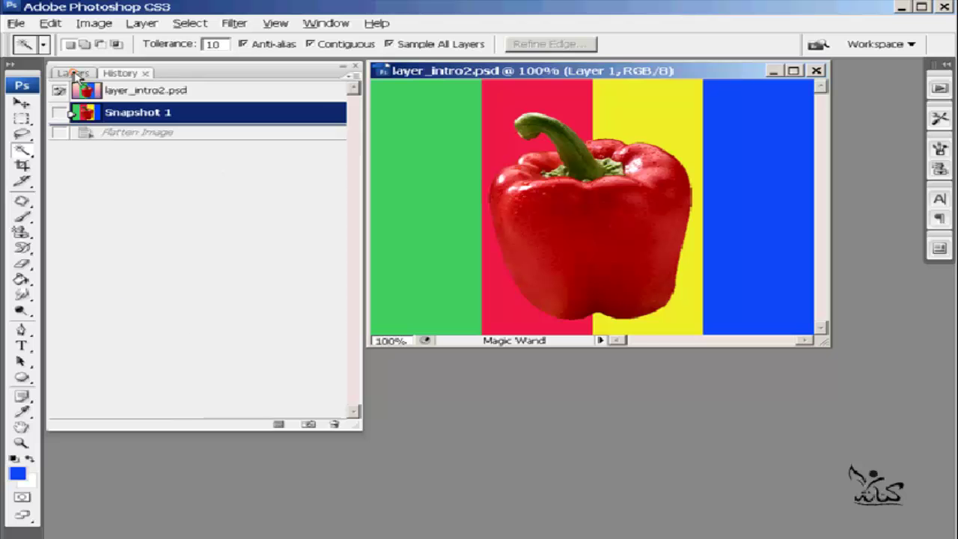
{"action": "left_click", "coordinate": [75, 73]}
{"action": "left_click", "coordinate": [189, 343]}
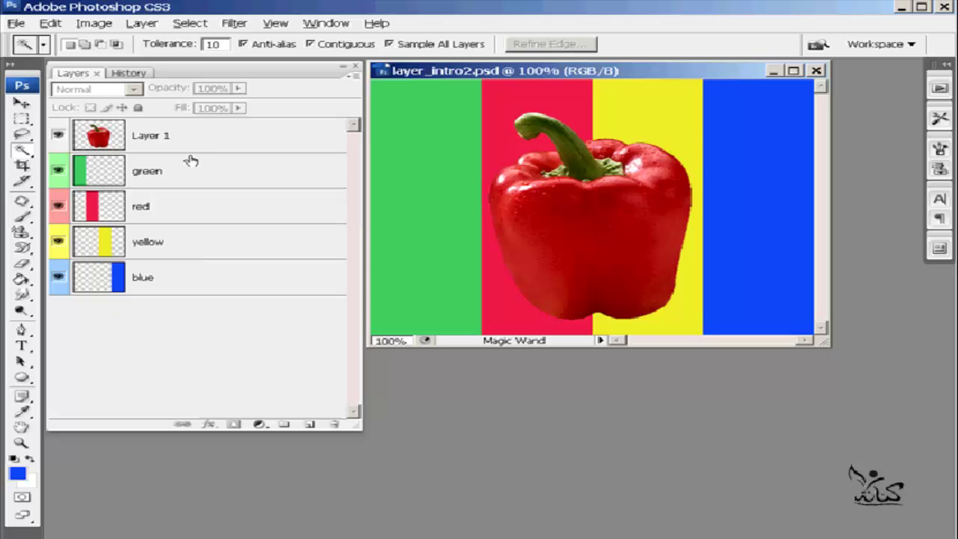
Hide yellow and blue, Merge Visible into Layer 1, then revert to Snapshot 1
{"action": "left_click", "coordinate": [59, 243]}
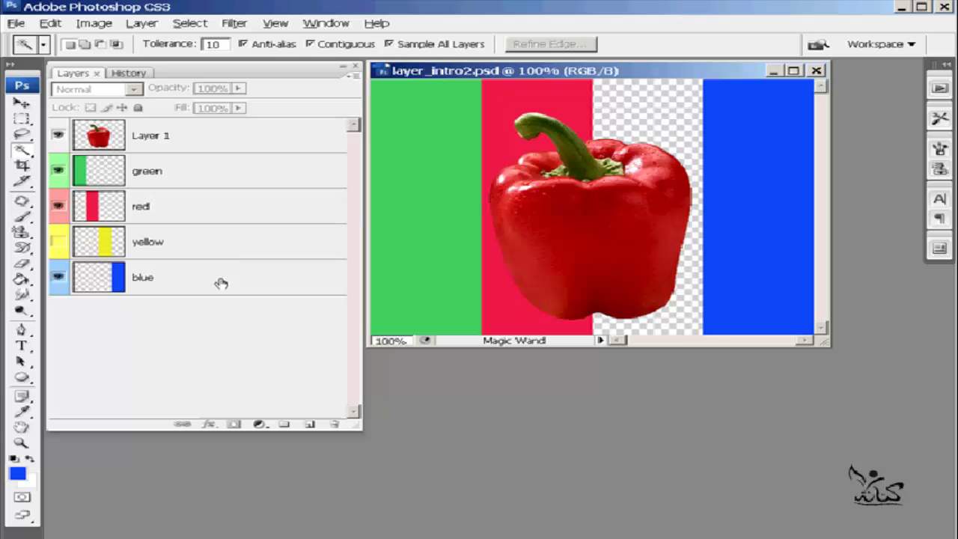
{"action": "left_click", "coordinate": [58, 279]}
{"action": "right_click", "coordinate": [245, 139]}
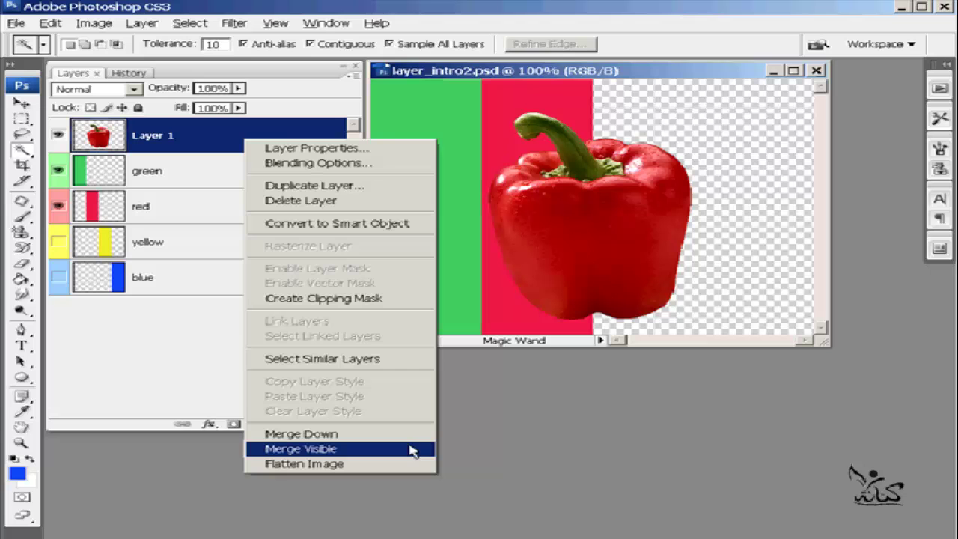
{"action": "left_click", "coordinate": [412, 448]}
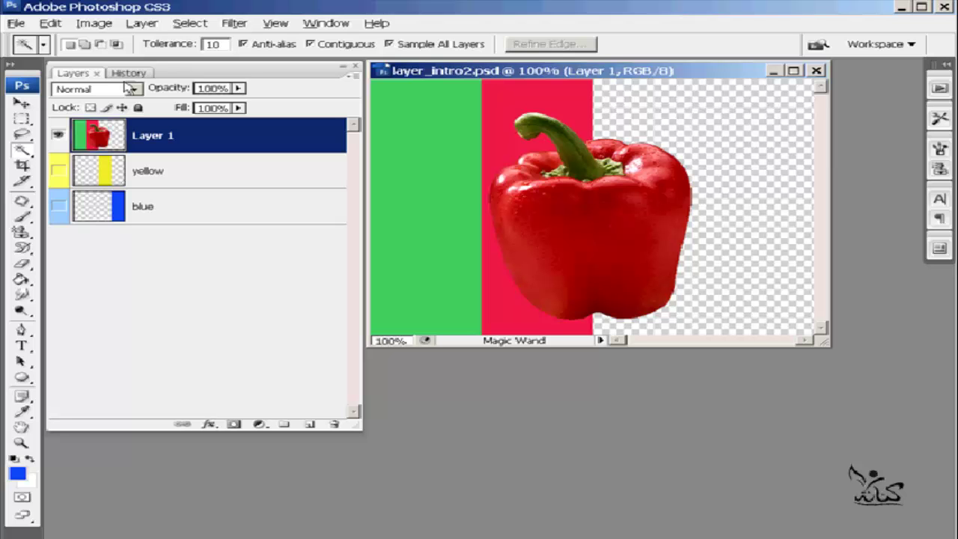
{"action": "left_click", "coordinate": [127, 73]}
{"action": "left_click", "coordinate": [124, 113]}
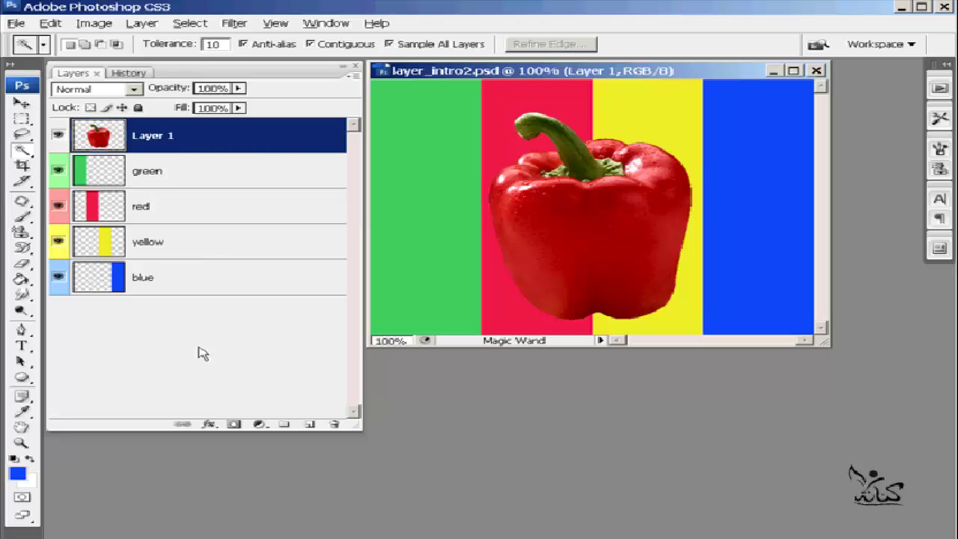
Select all five layers, hide the red stripe, and merge them with Merge Layers
{"action": "left_click", "coordinate": [277, 182], "text": "ctrl"}
{"action": "left_click", "coordinate": [277, 209], "text": "ctrl"}
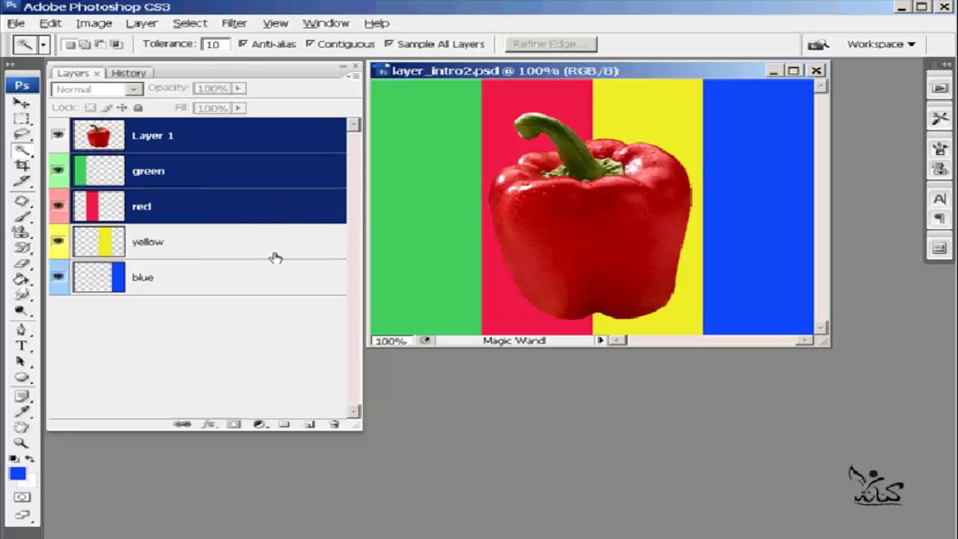
{"action": "left_click", "coordinate": [275, 247], "text": "ctrl"}
{"action": "left_click", "coordinate": [272, 281], "text": "ctrl"}
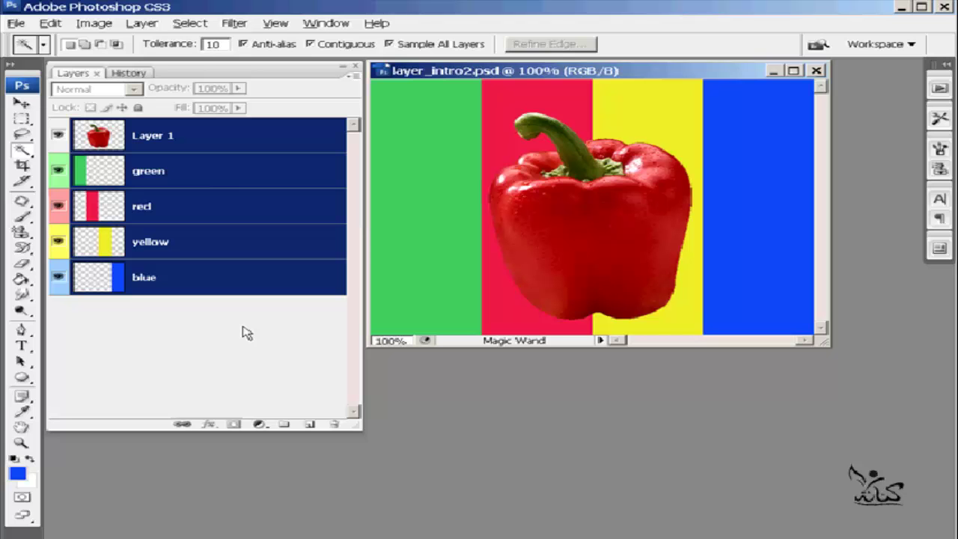
{"action": "left_click", "coordinate": [58, 208]}
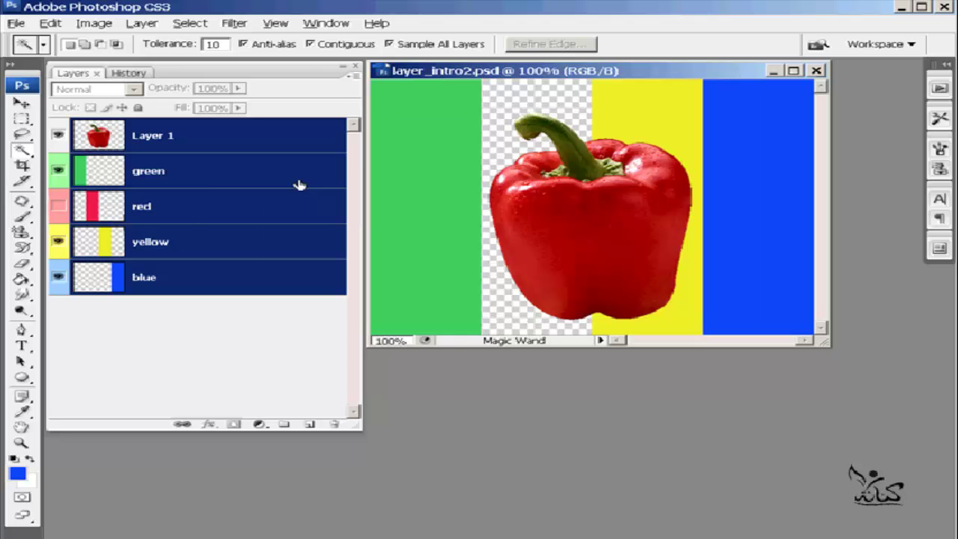
{"action": "right_click", "coordinate": [277, 133]}
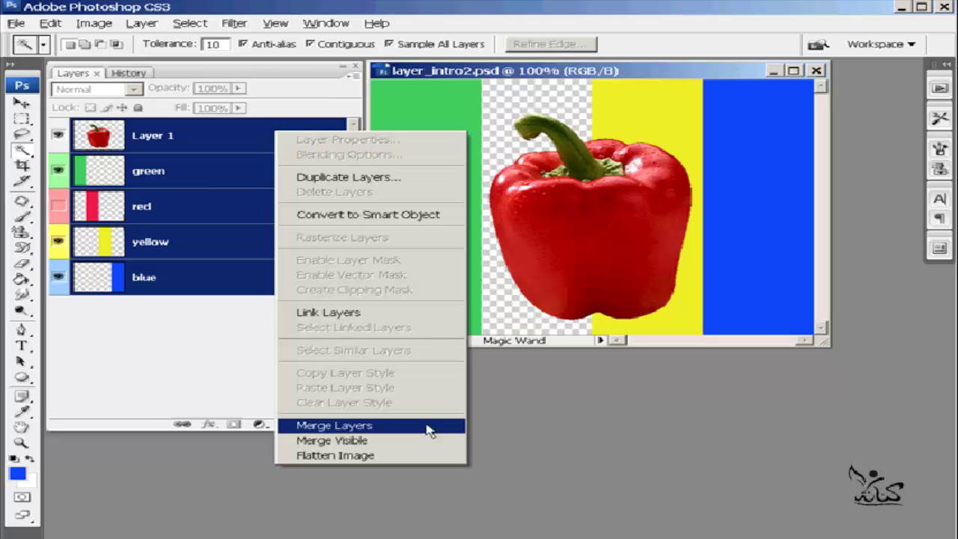
{"action": "left_click", "coordinate": [429, 430]}
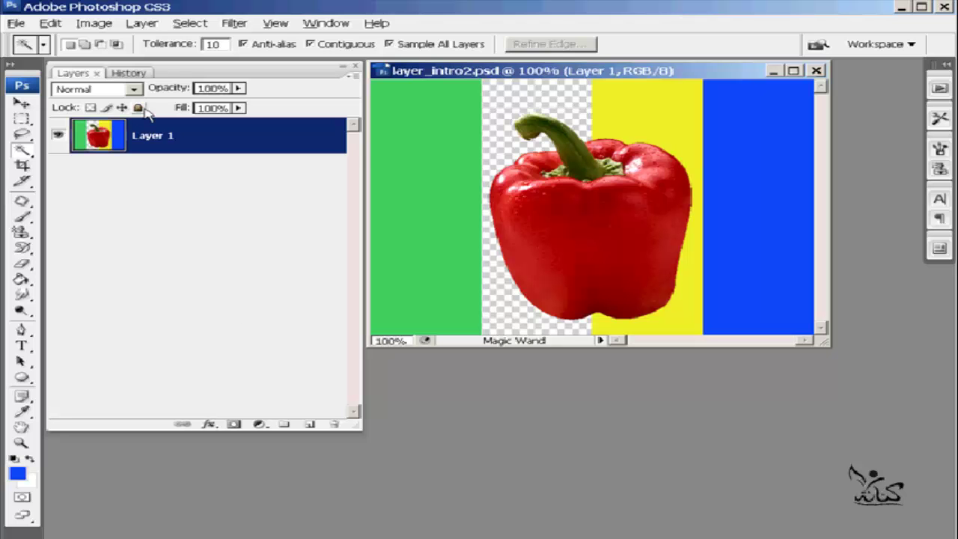
Undo the merge by reverting to Snapshot 1 and return to the Layers list
{"action": "left_click", "coordinate": [122, 74]}
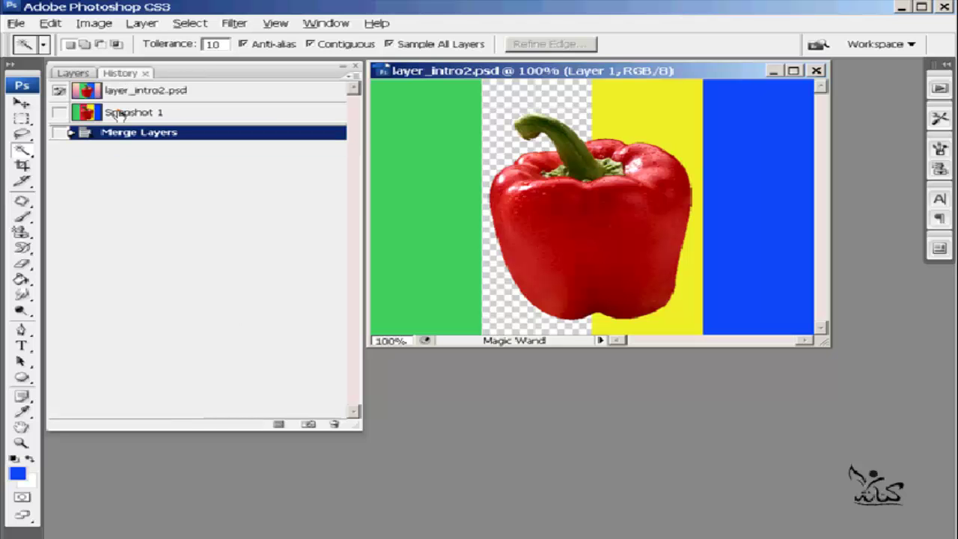
{"action": "left_click", "coordinate": [120, 114]}
{"action": "left_click", "coordinate": [66, 74]}
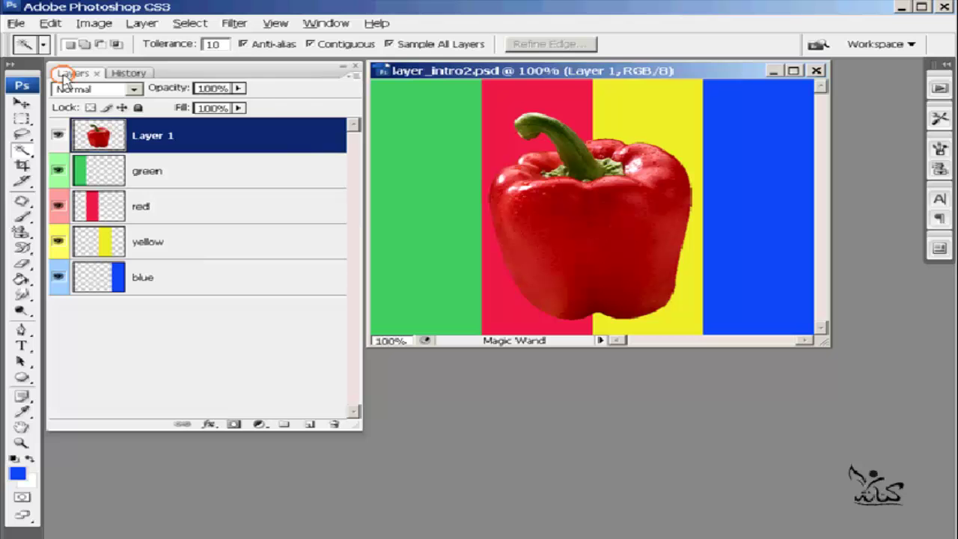
{"action": "left_click", "coordinate": [152, 334]}
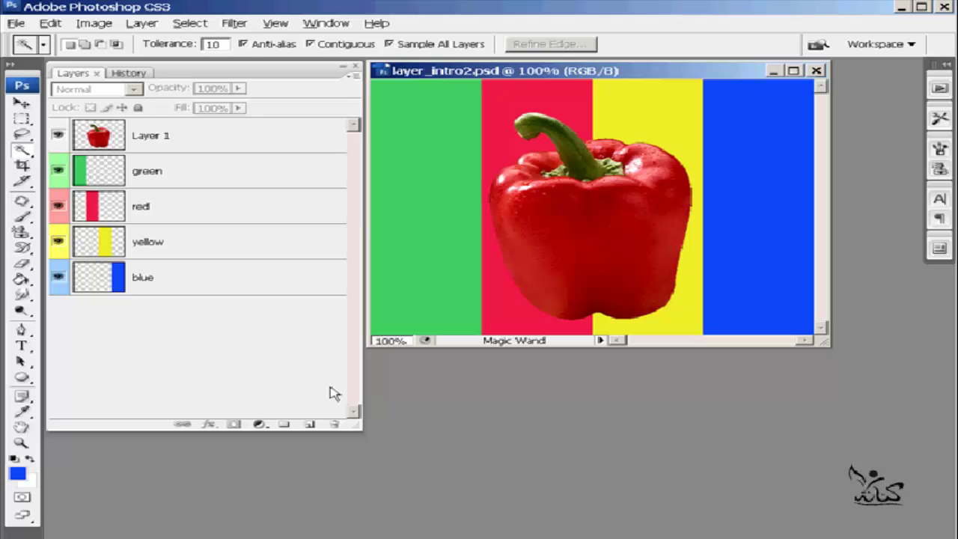
Drag the Layers panel's resize corner up so it just fits the five layers
{"action": "mouse_move", "coordinate": [355, 426]}
{"action": "left_mouse_down"}
{"action": "mouse_move", "coordinate": [351, 338]}
{"action": "mouse_move", "coordinate": [357, 344]}
{"action": "left_mouse_up"}
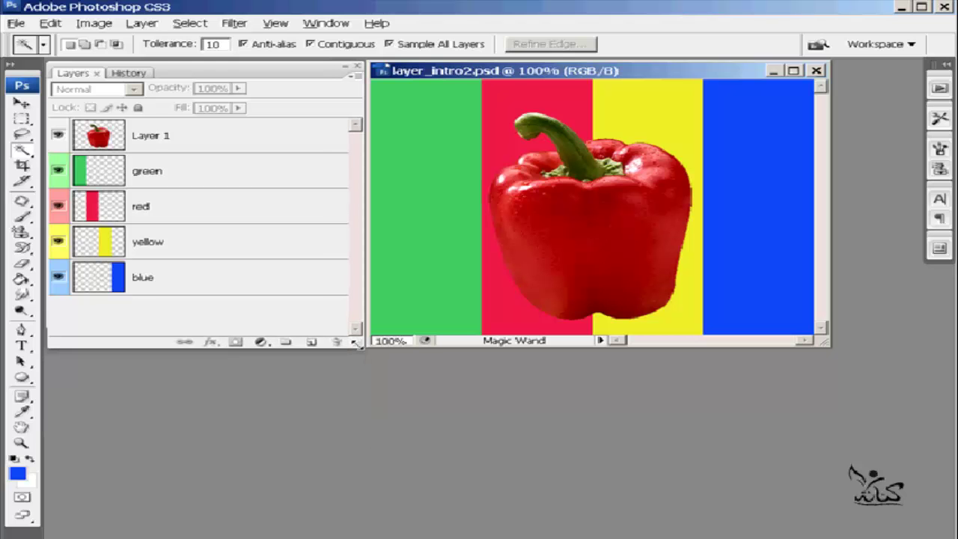